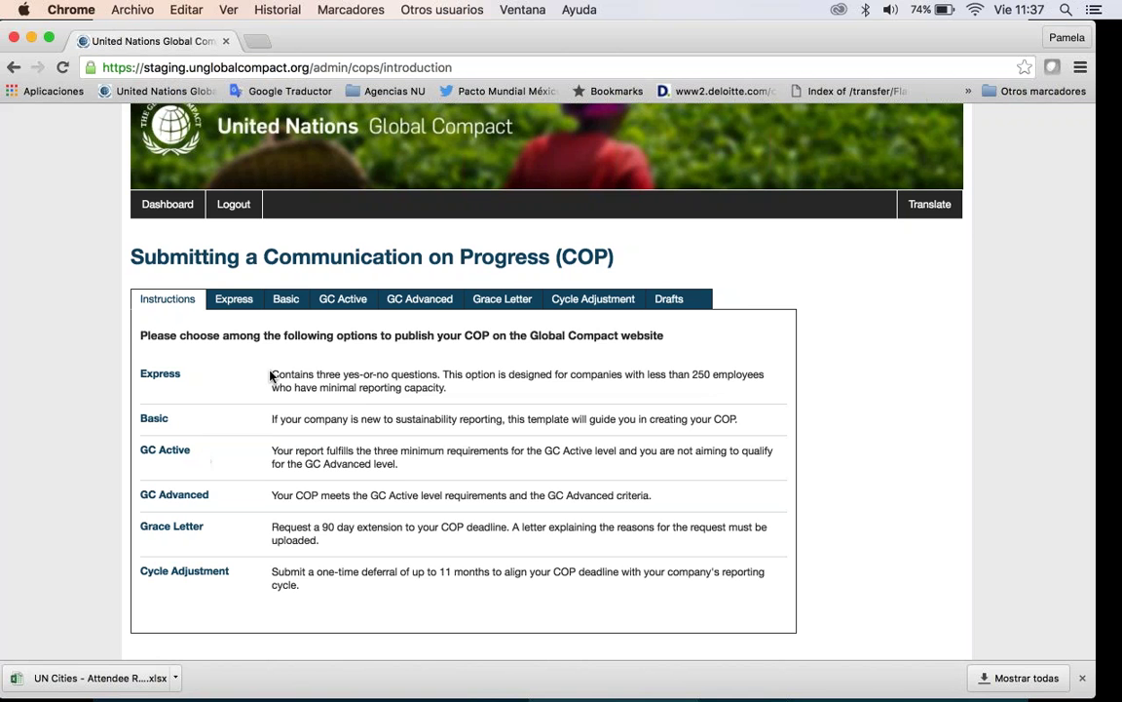
- Start a GC Active COP submission and set its format as part of a sustainability or corporate (social) responsibility report
left_click(330, 304)
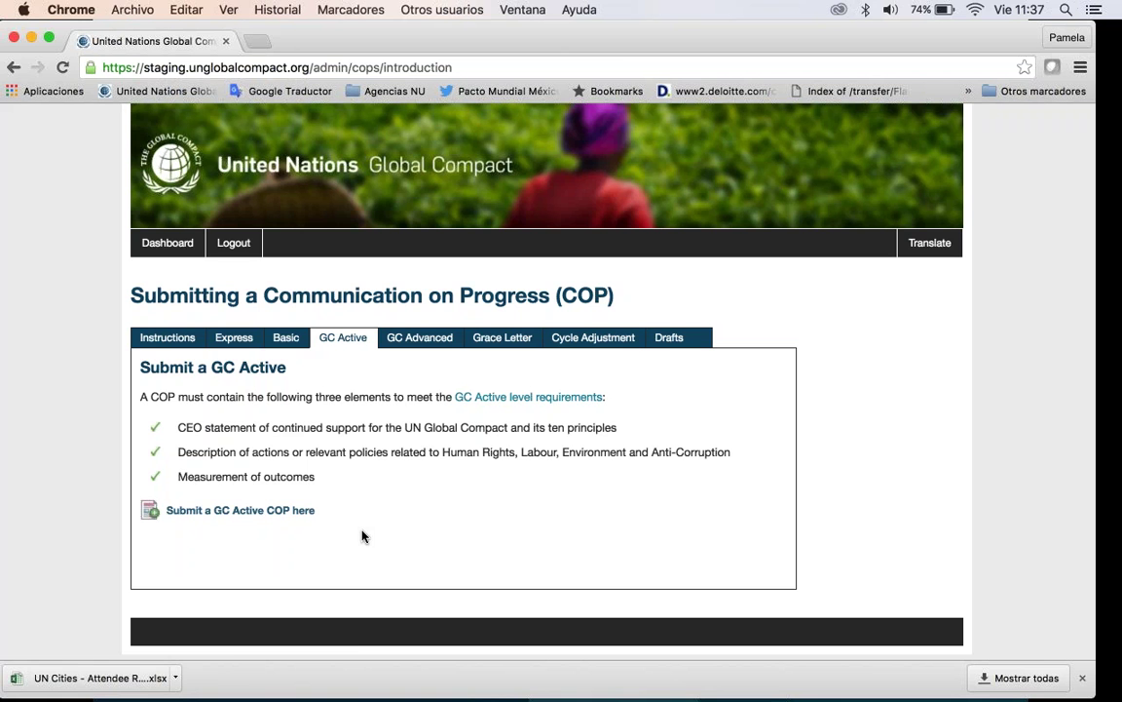
left_click(309, 514)
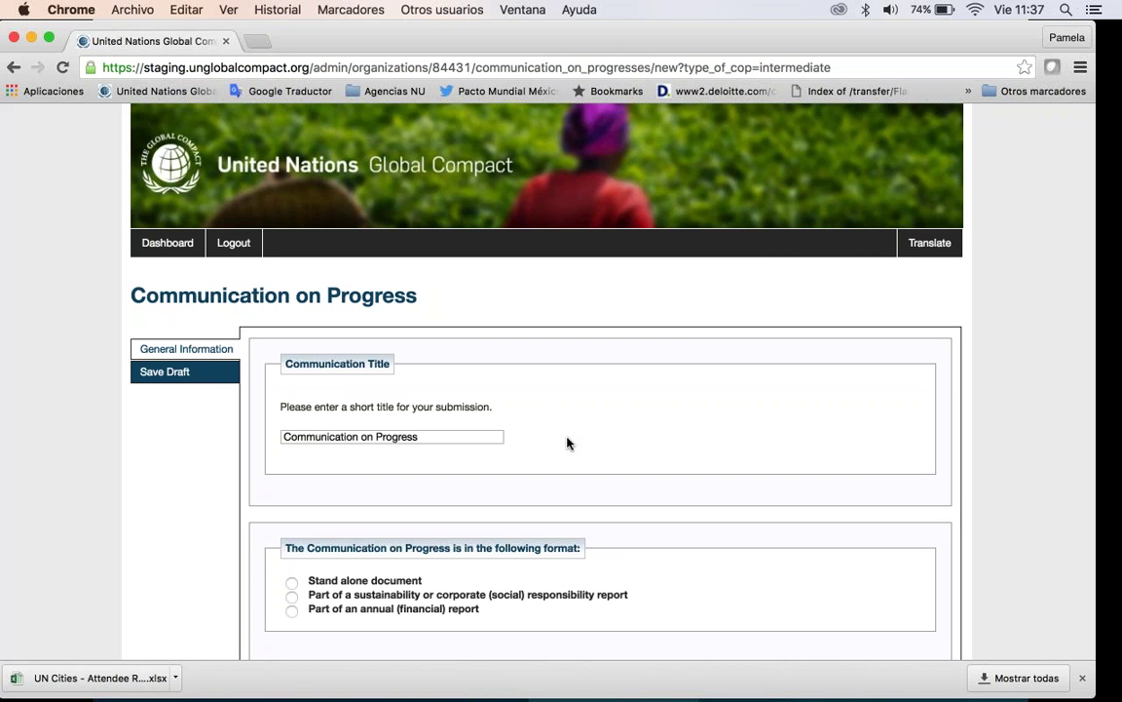
scroll(568, 443, "down", 3)
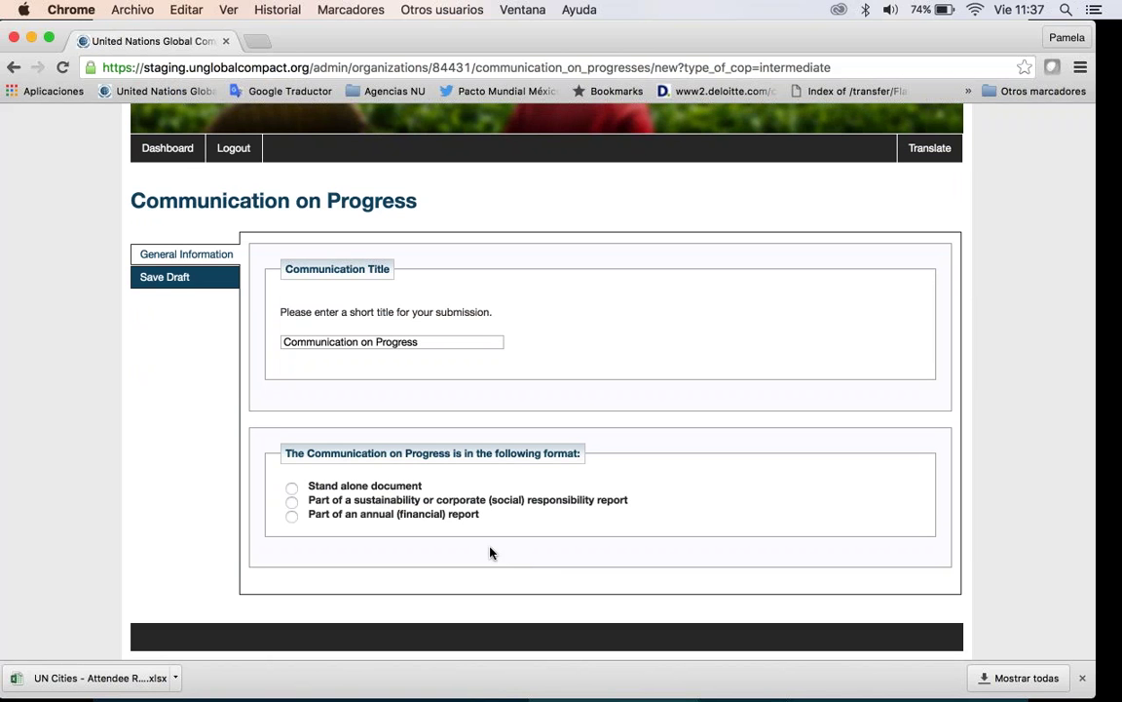
left_click(293, 502)
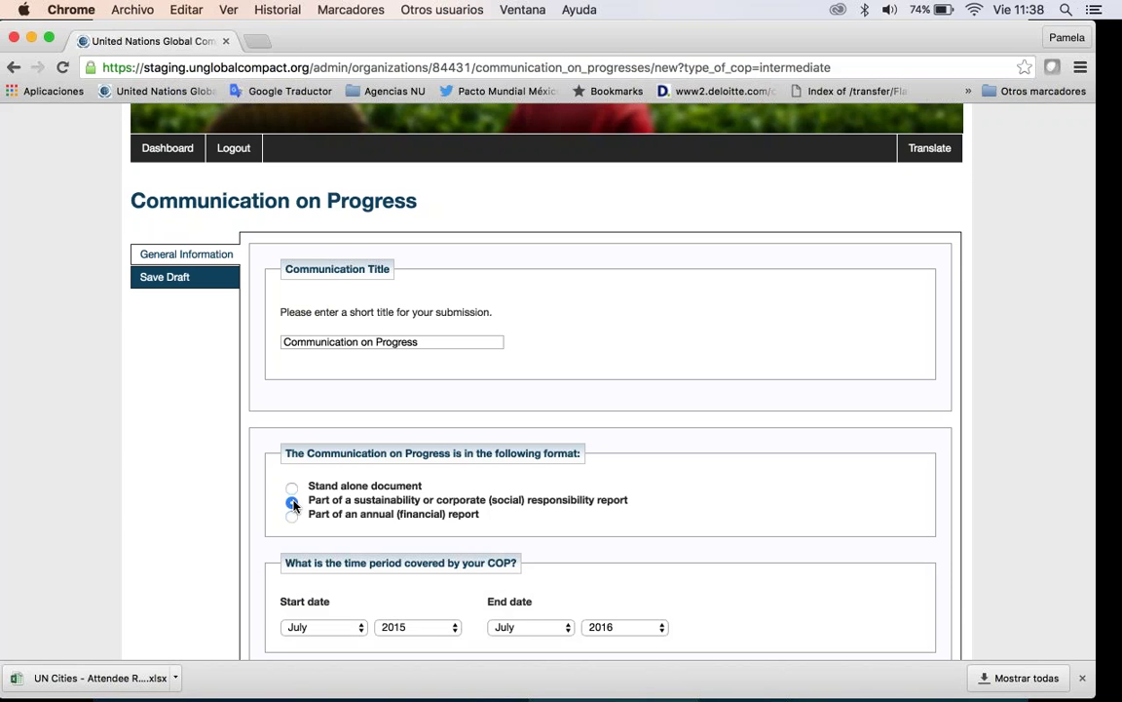
- Answer Yes to the CEO statement question and to the Human Rights, Labour, Environment and Anti-Corruption issue areas
scroll(292, 504, "down", 5)
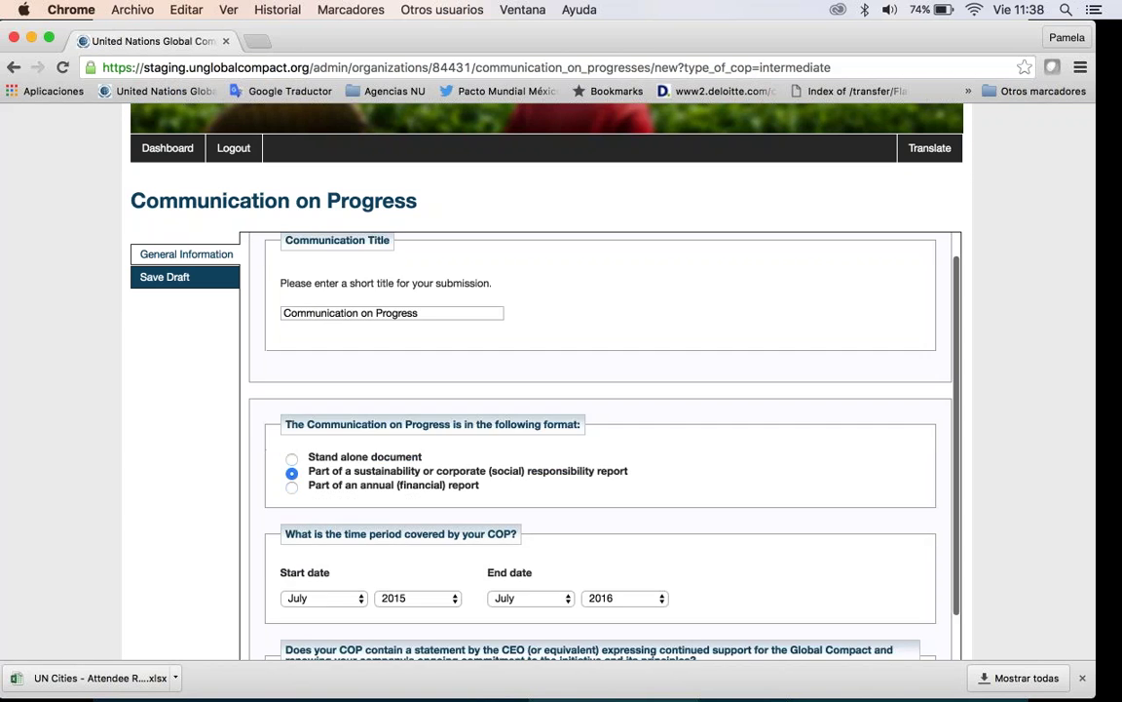
scroll(546, 389, "down", 3)
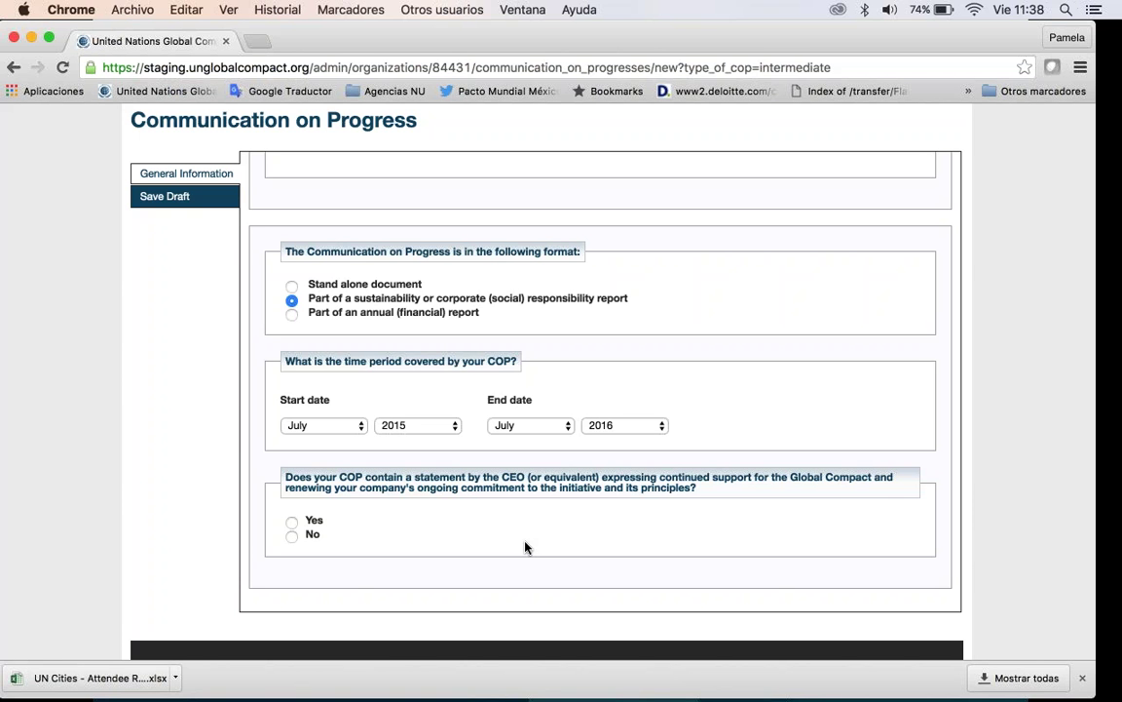
left_click(291, 521)
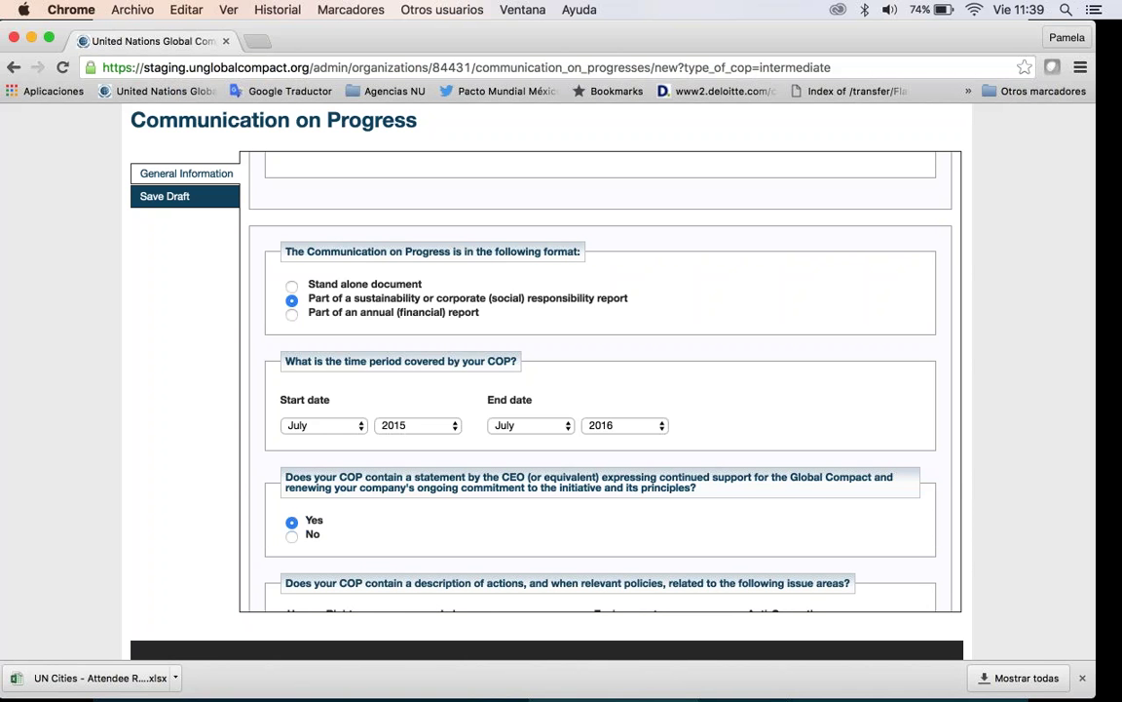
scroll(248, 525, "down", 4)
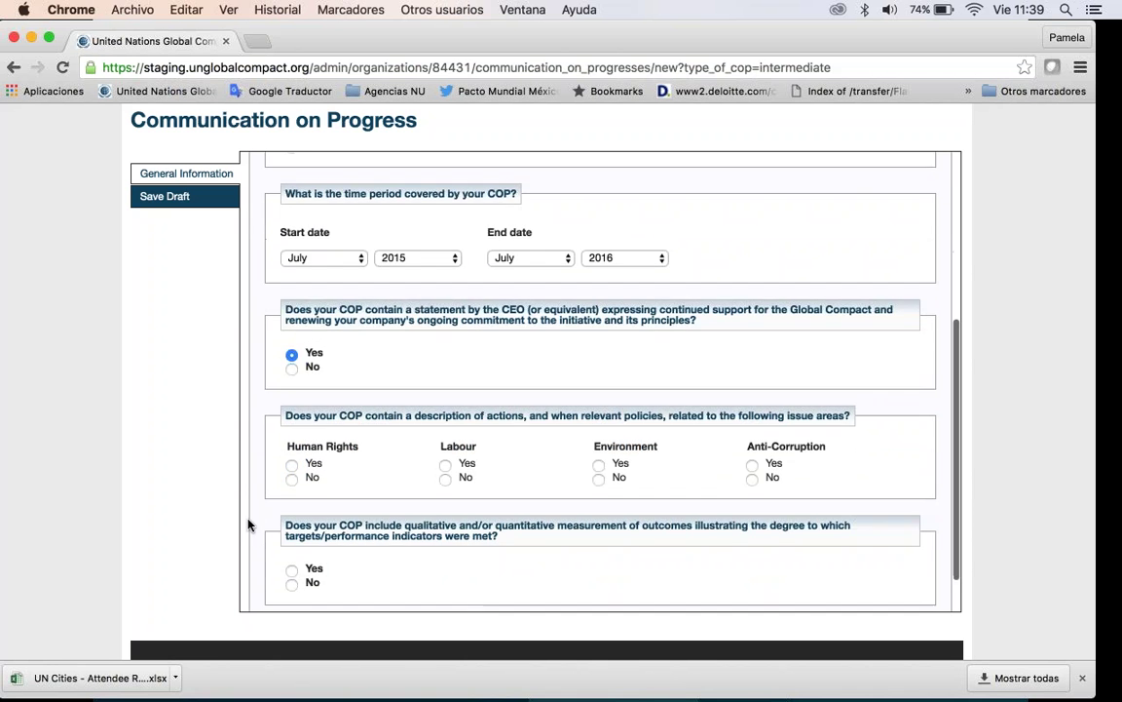
scroll(248, 525, "down", 2)
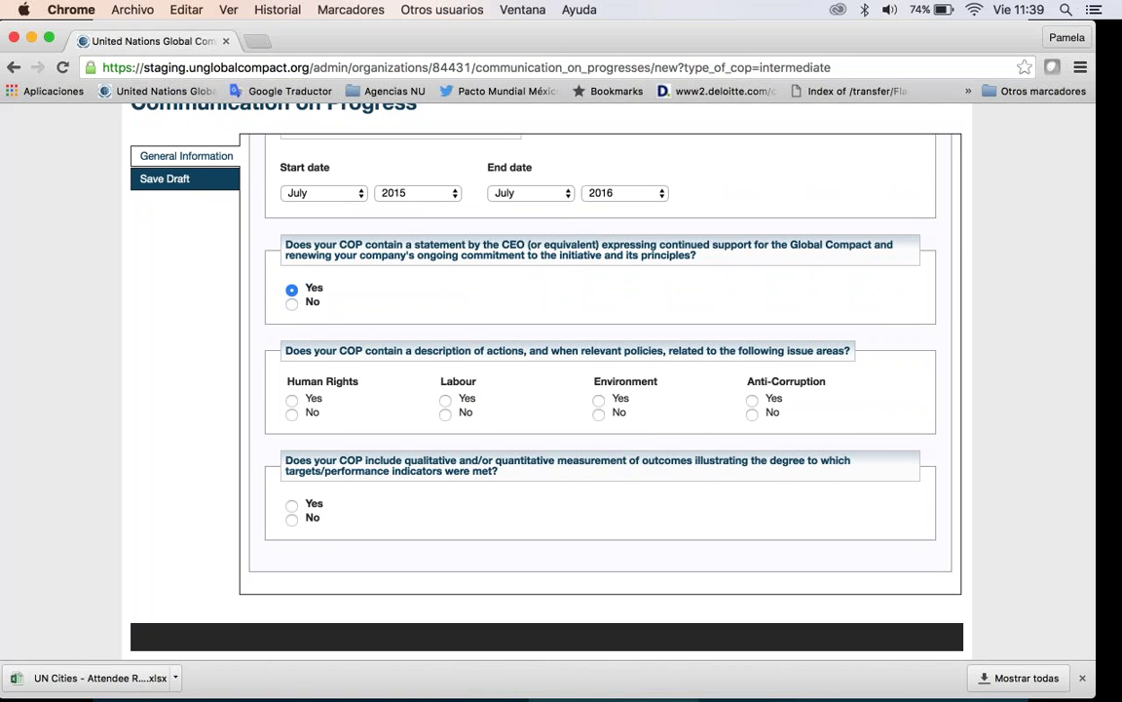
left_click(291, 400)
left_click(445, 400)
left_click(599, 401)
left_click(752, 400)
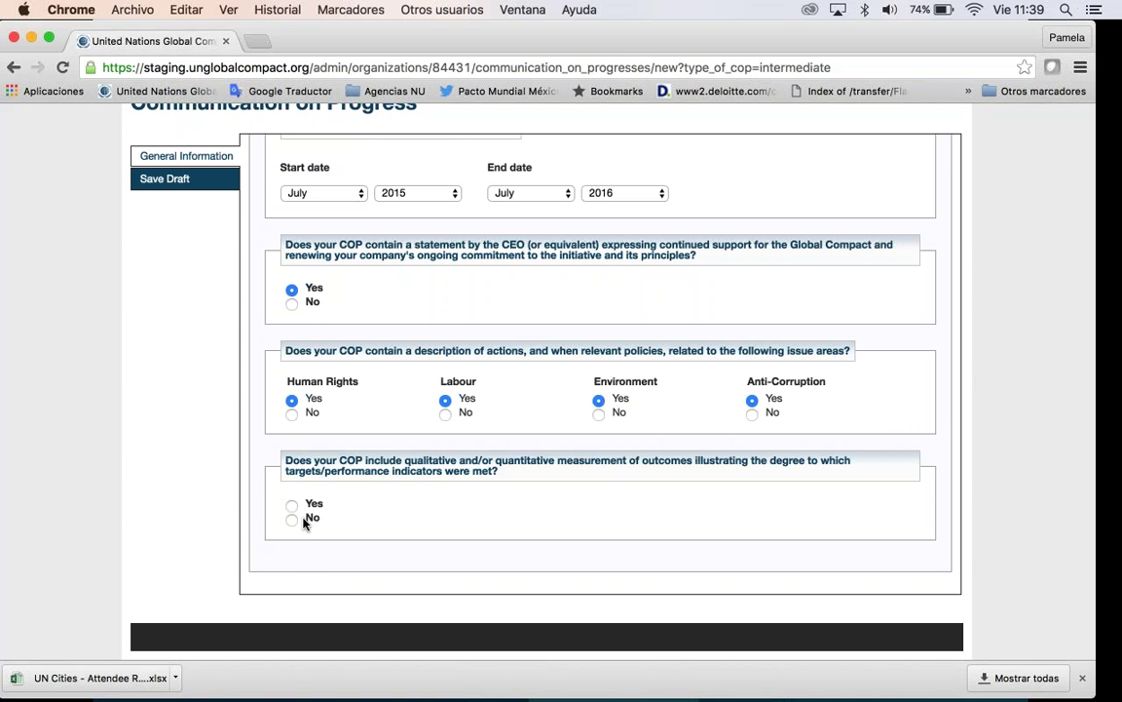
- Answer Yes to the measurement of outcomes question and choose sharing the COP through the UN Global Compact website only
left_click(292, 503)
scroll(343, 551, "down", 5)
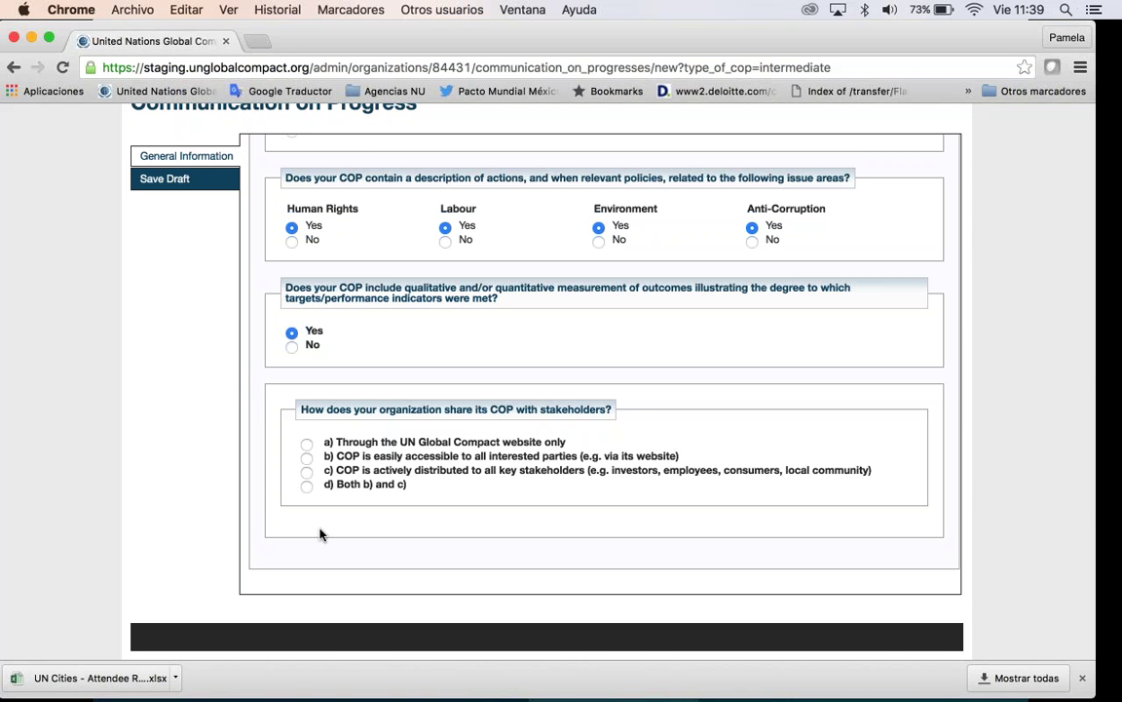
left_click(307, 445)
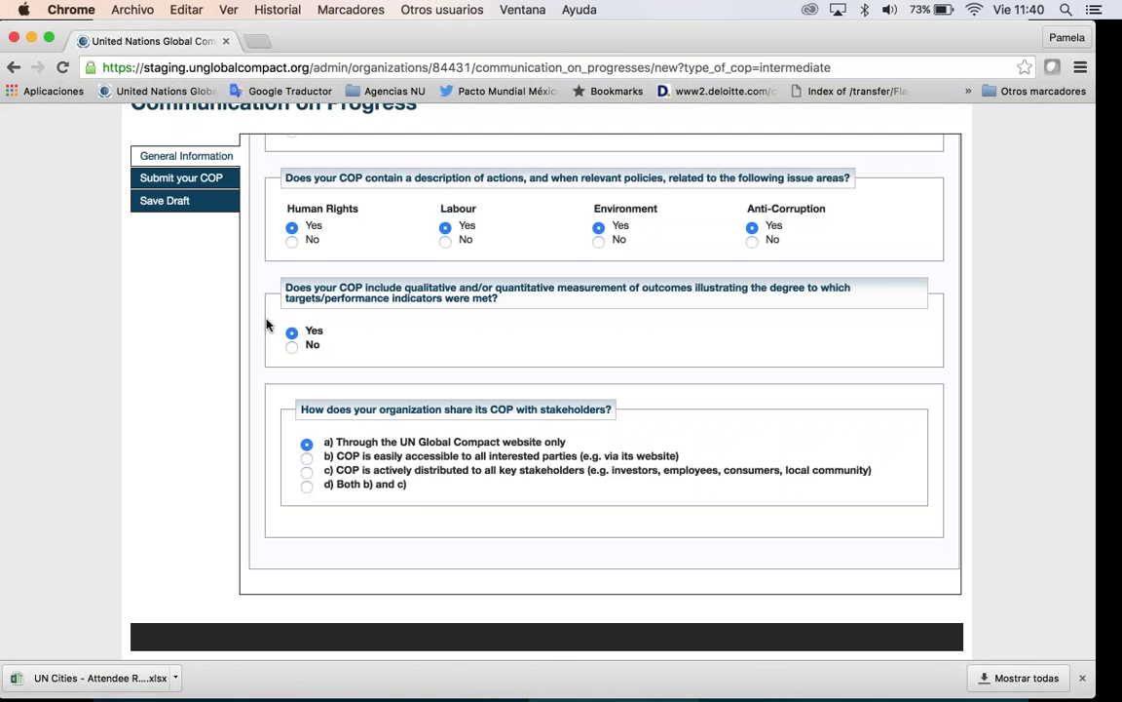
- In the Submit your COP section, add two PDF file entries and set the first one's language to Spanish
scroll(267, 323, "up", 4)
scroll(267, 324, "up", 10)
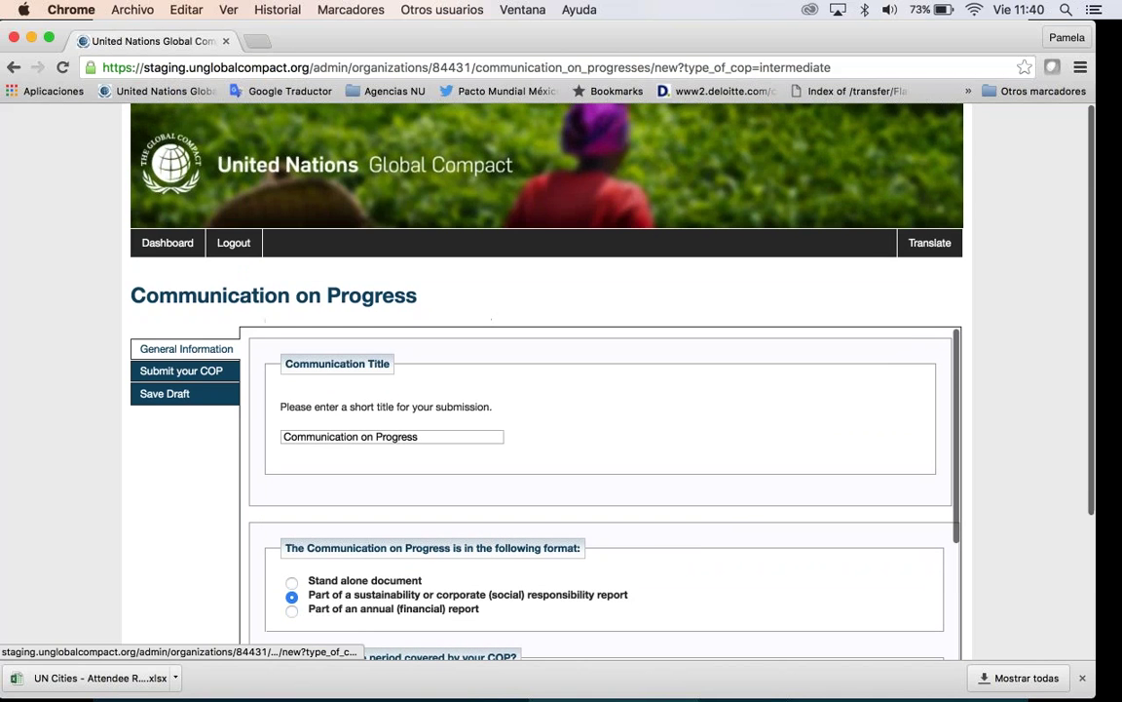
left_click(181, 370)
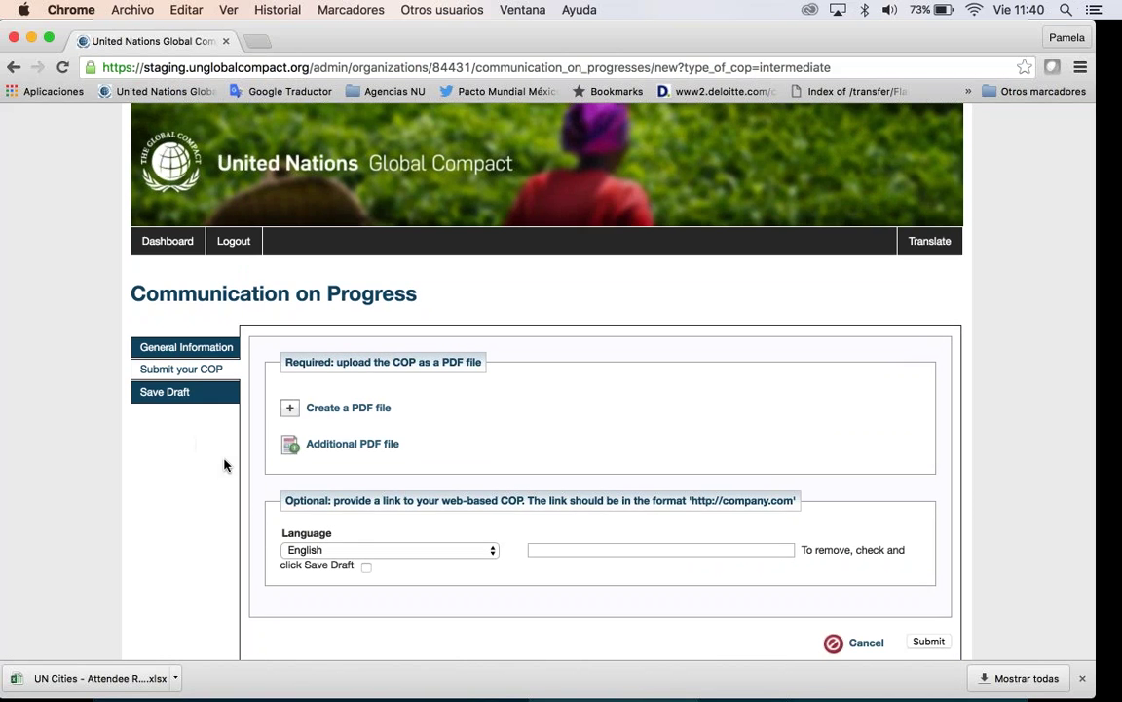
scroll(224, 465, "down", 2)
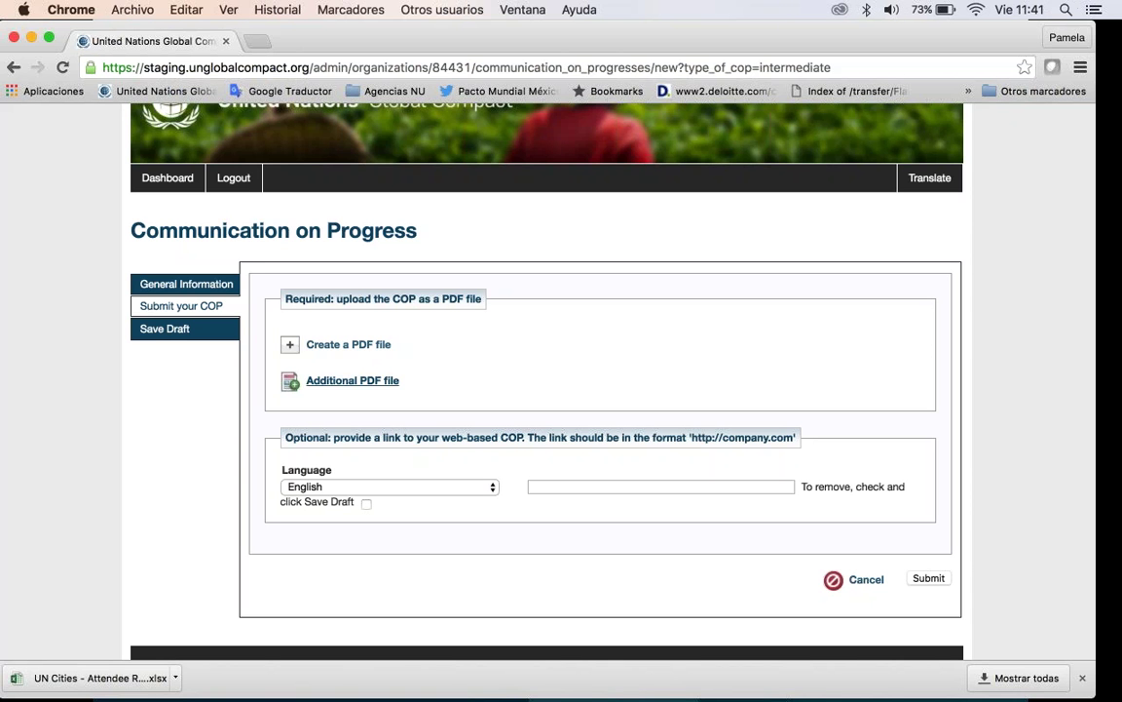
left_click(368, 381)
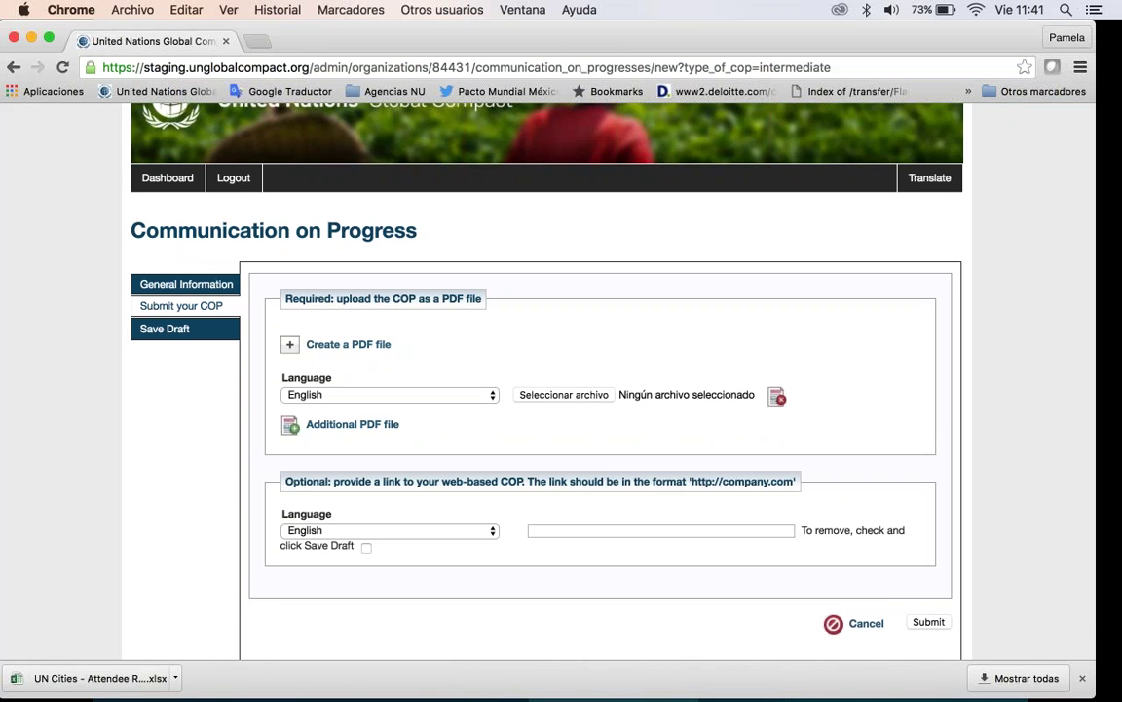
scroll(546, 389, "down", 2)
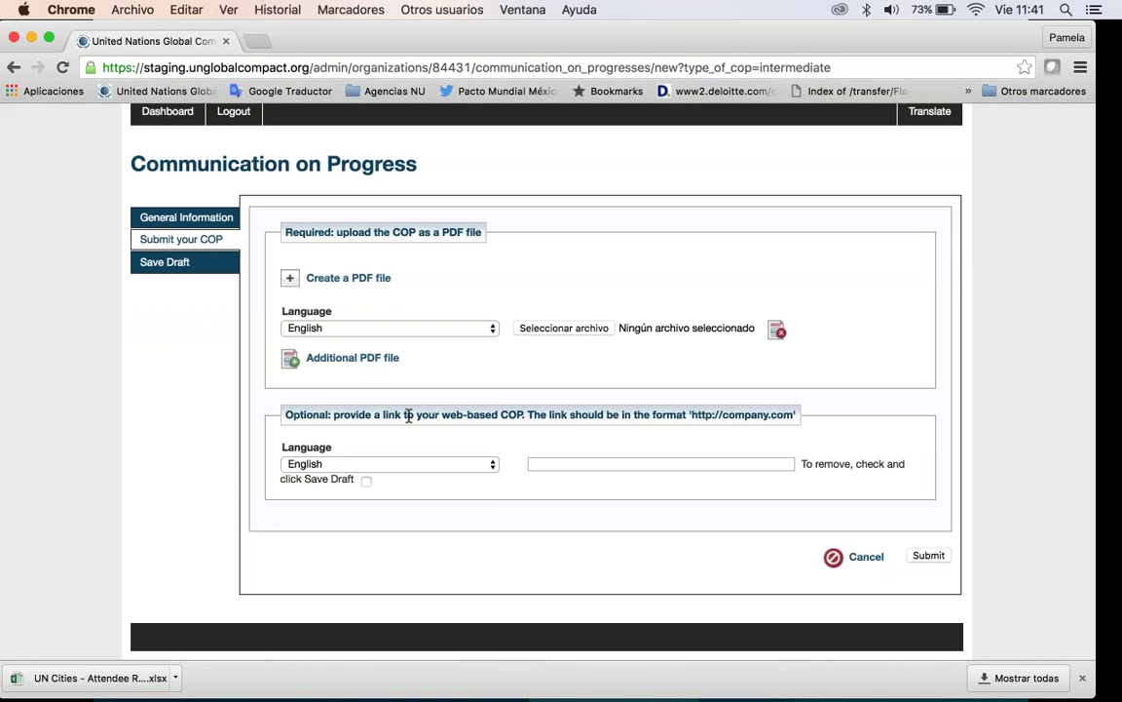
left_click(468, 328)
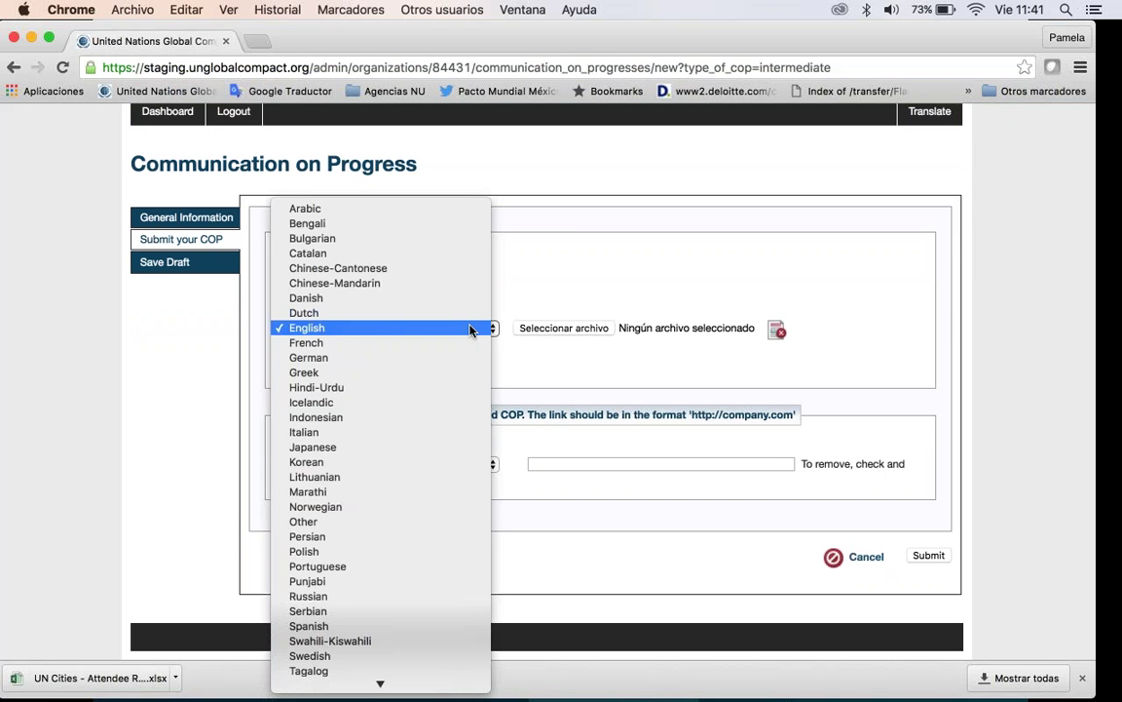
scroll(432, 353, "down", 2)
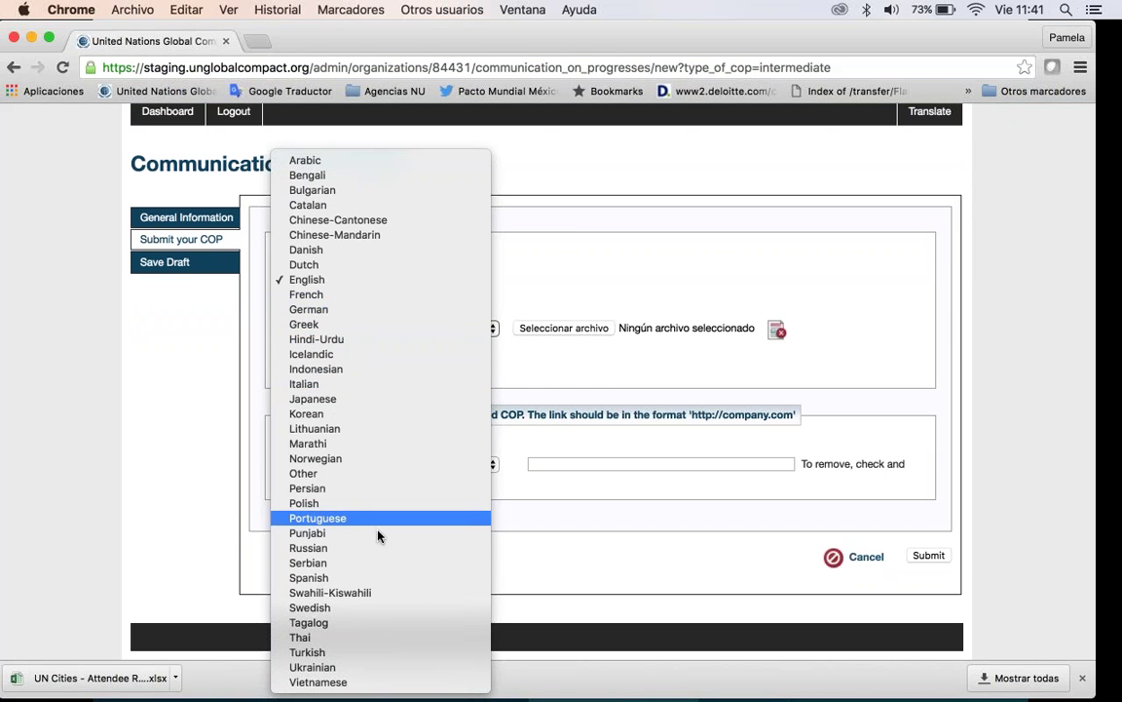
left_click(361, 581)
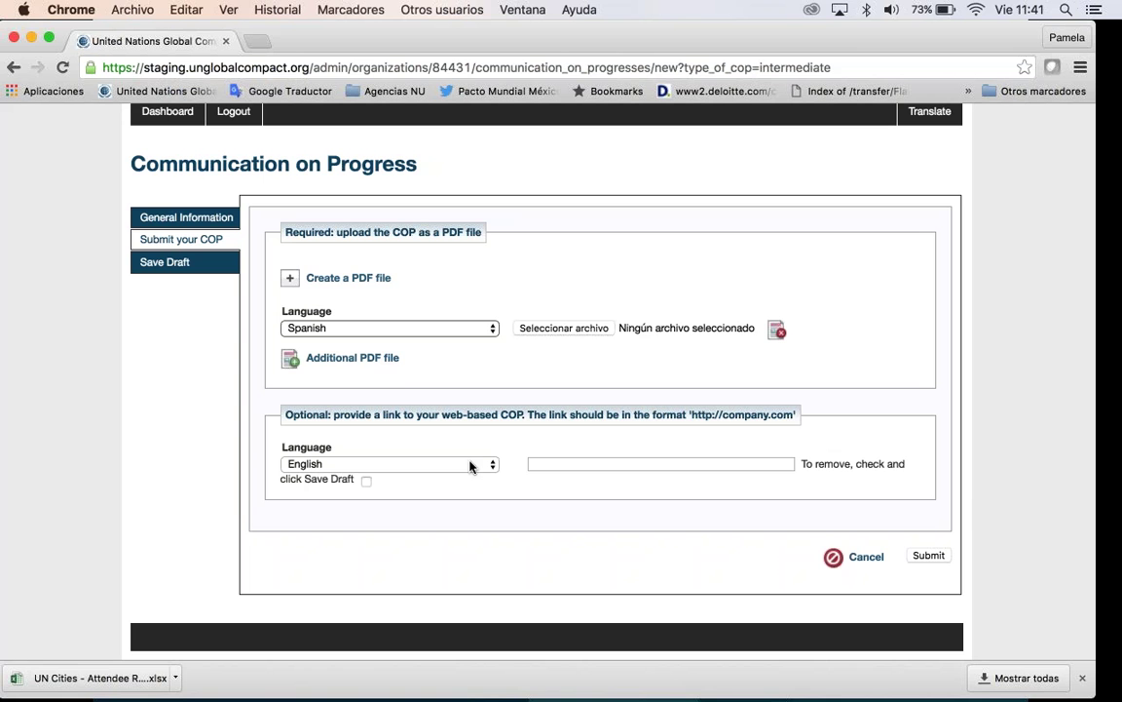
left_click(380, 369)
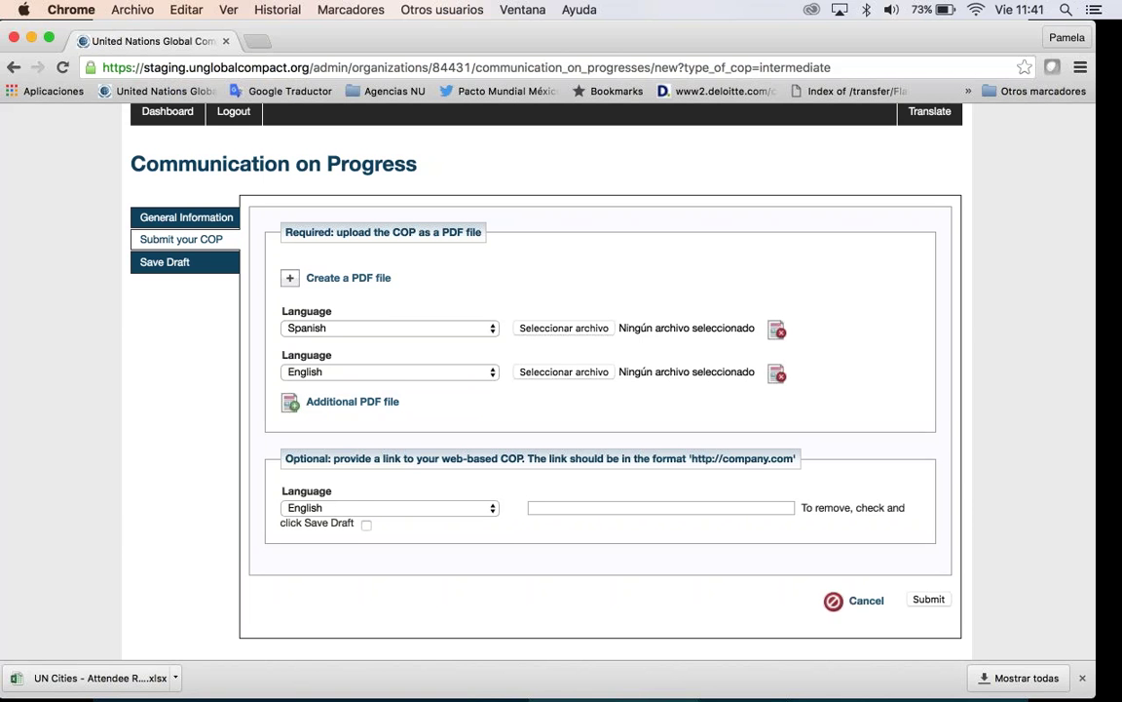
left_click(538, 507)
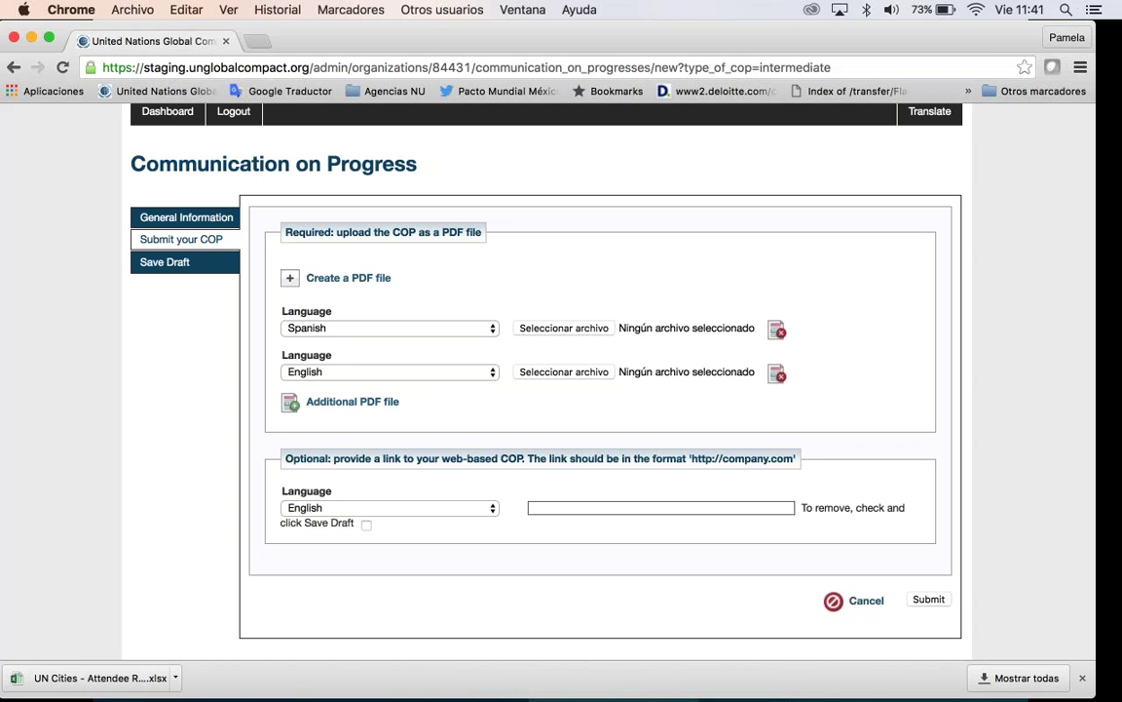
- Try to submit the GC Active COP, accepting the notice about immediate publication
left_click(924, 601)
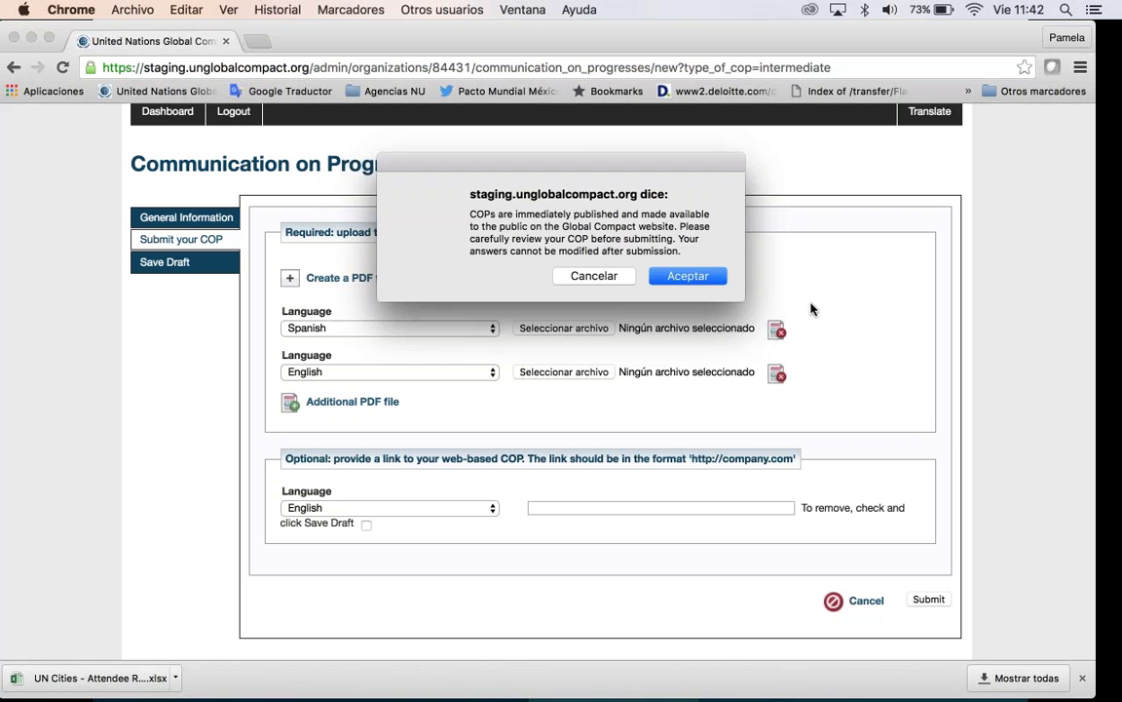
left_click(688, 276)
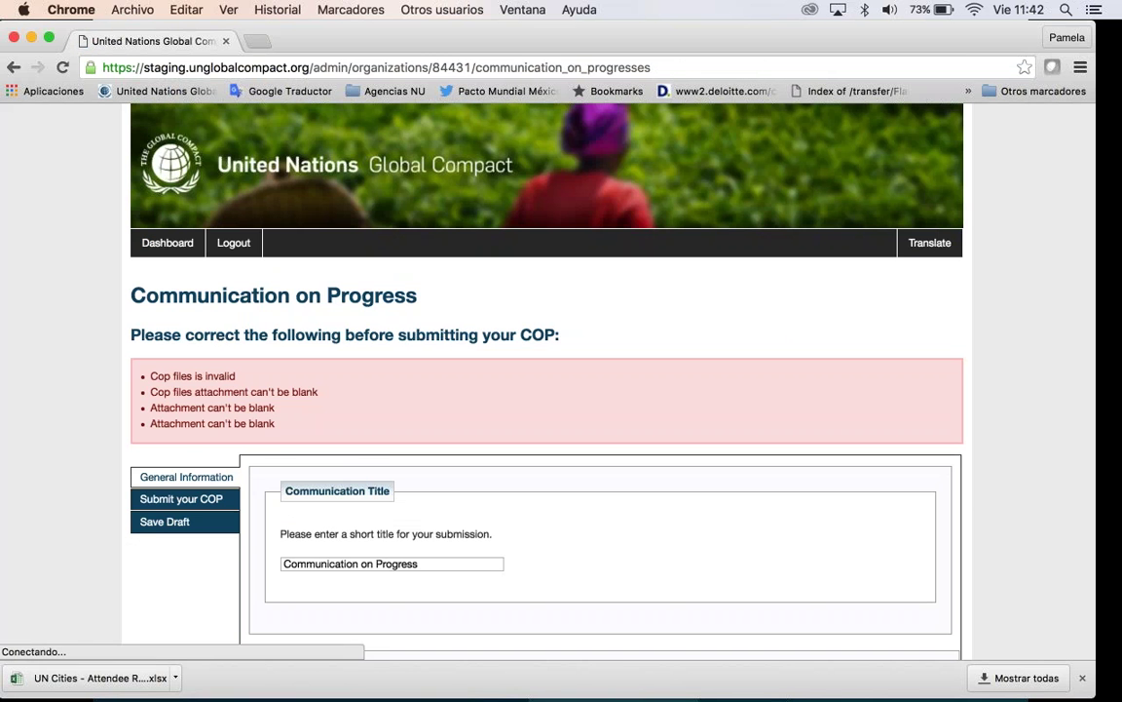
scroll(726, 398, "down", 2)
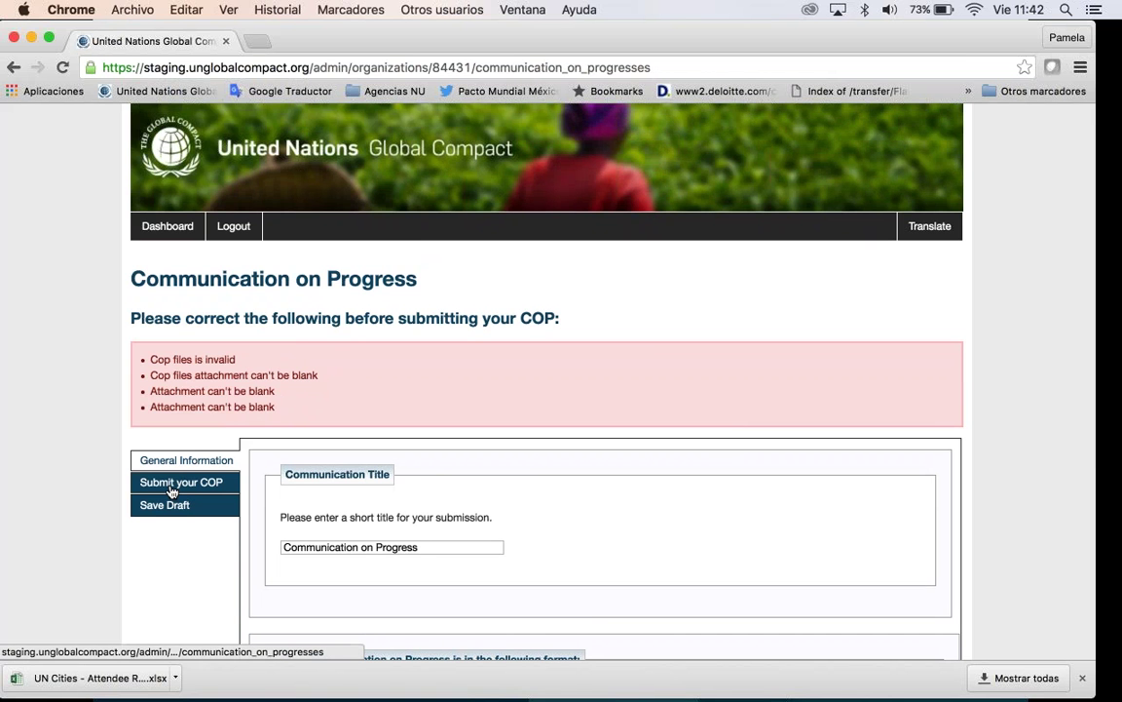
- Return to the dashboard and open the organization's list of COPs
left_click(164, 220)
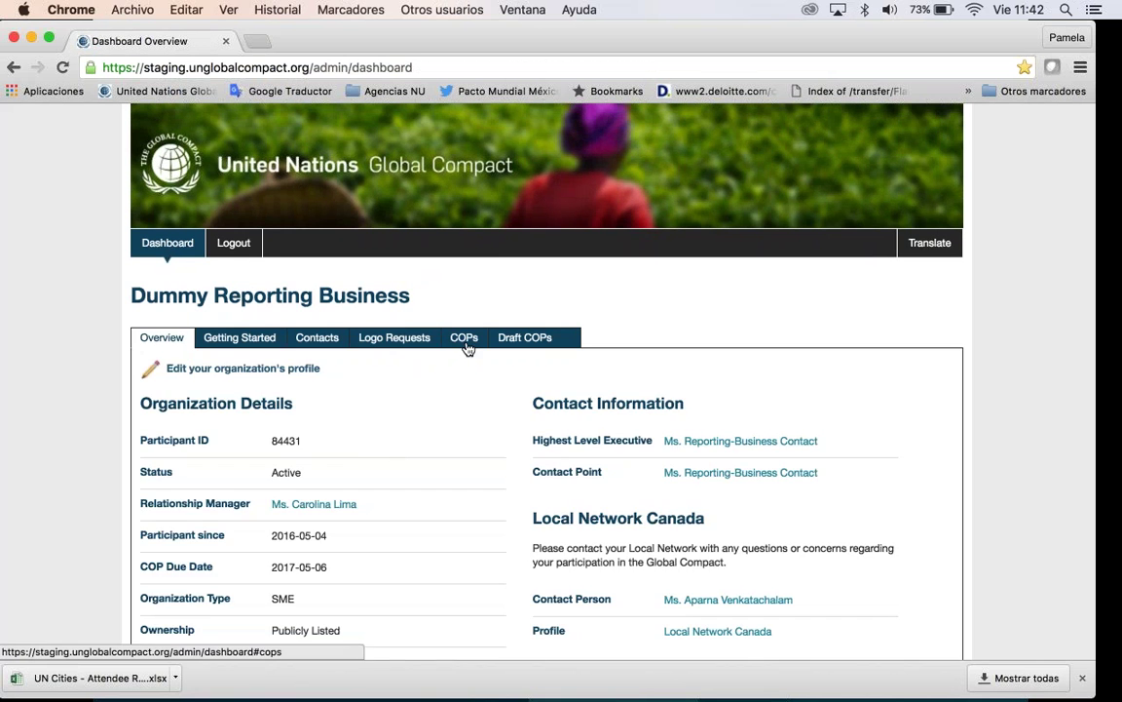
left_click(464, 341)
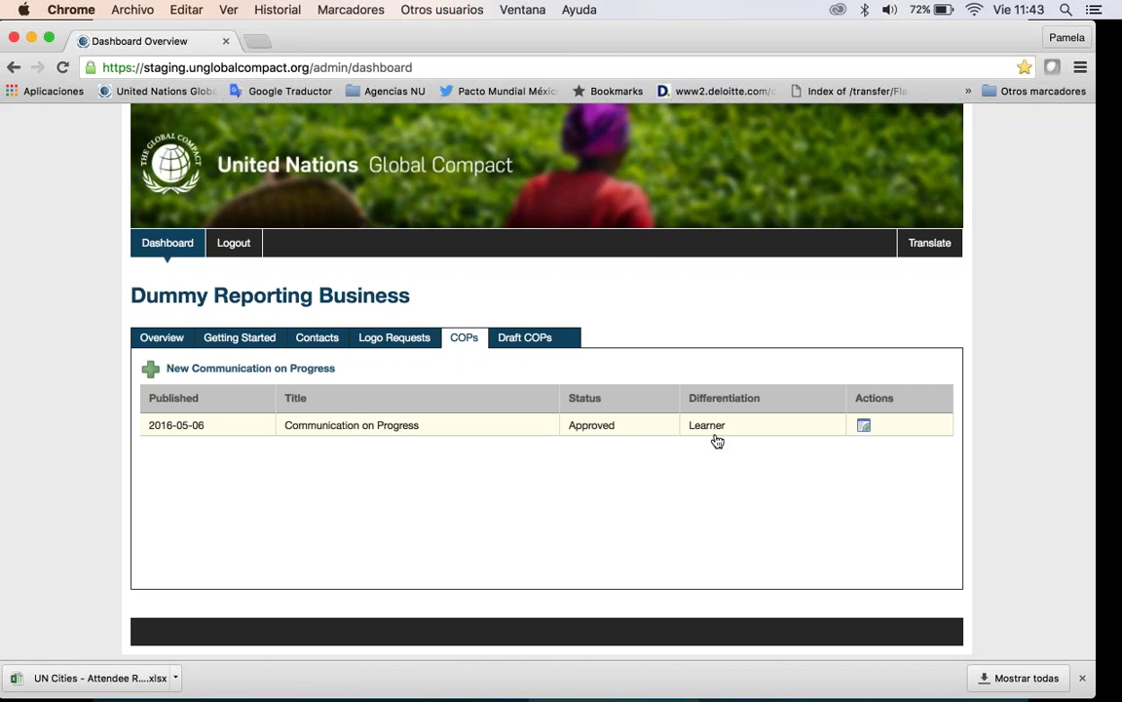
key("ctrl+Up")
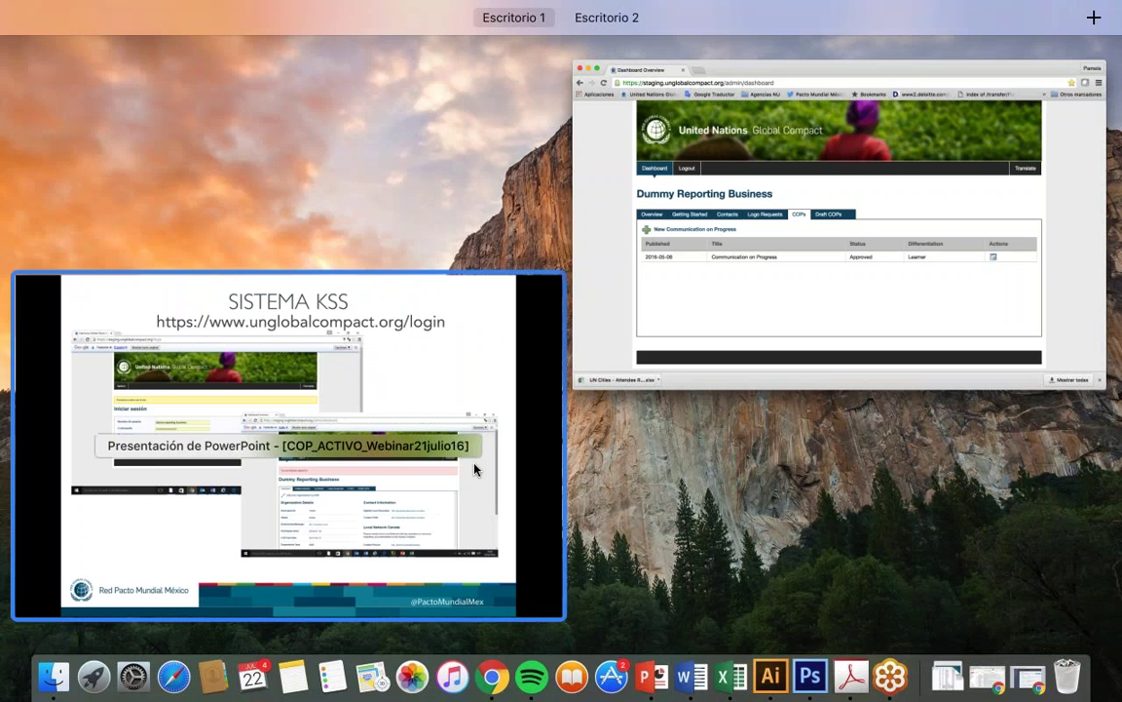
left_click(473, 470)
key("ctrl+Up")
left_click(462, 343)
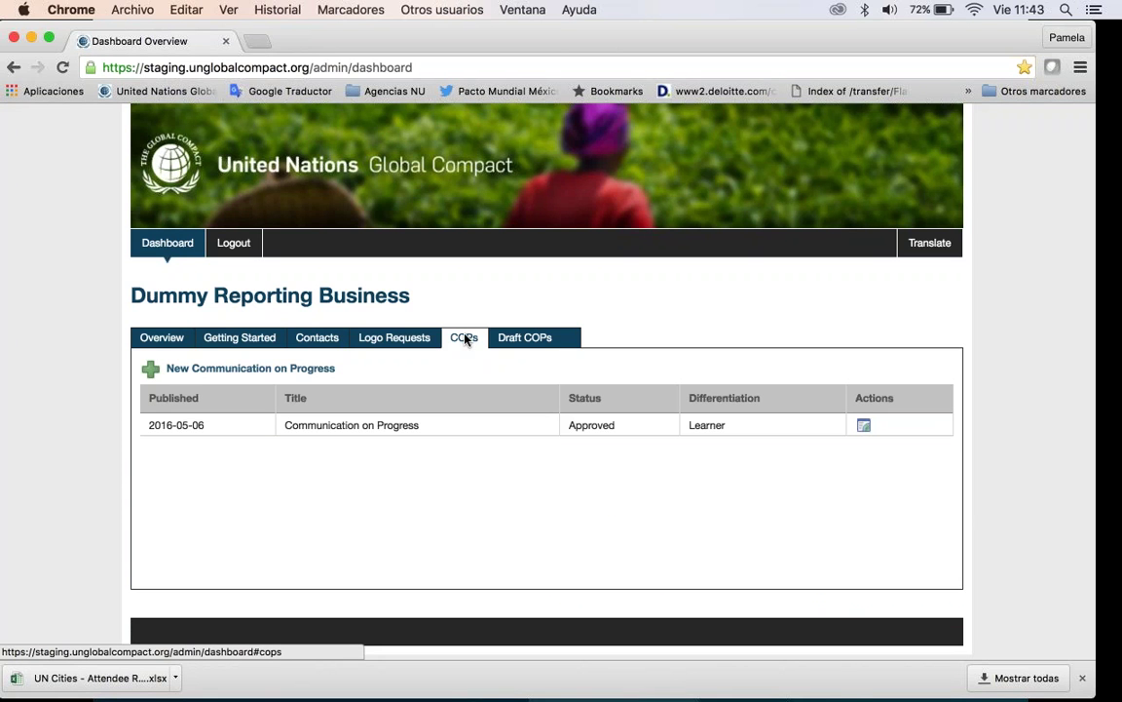
- Start a new Communication on Progress from the organization's COPs list, choosing the Basic COP submission
left_click(162, 337)
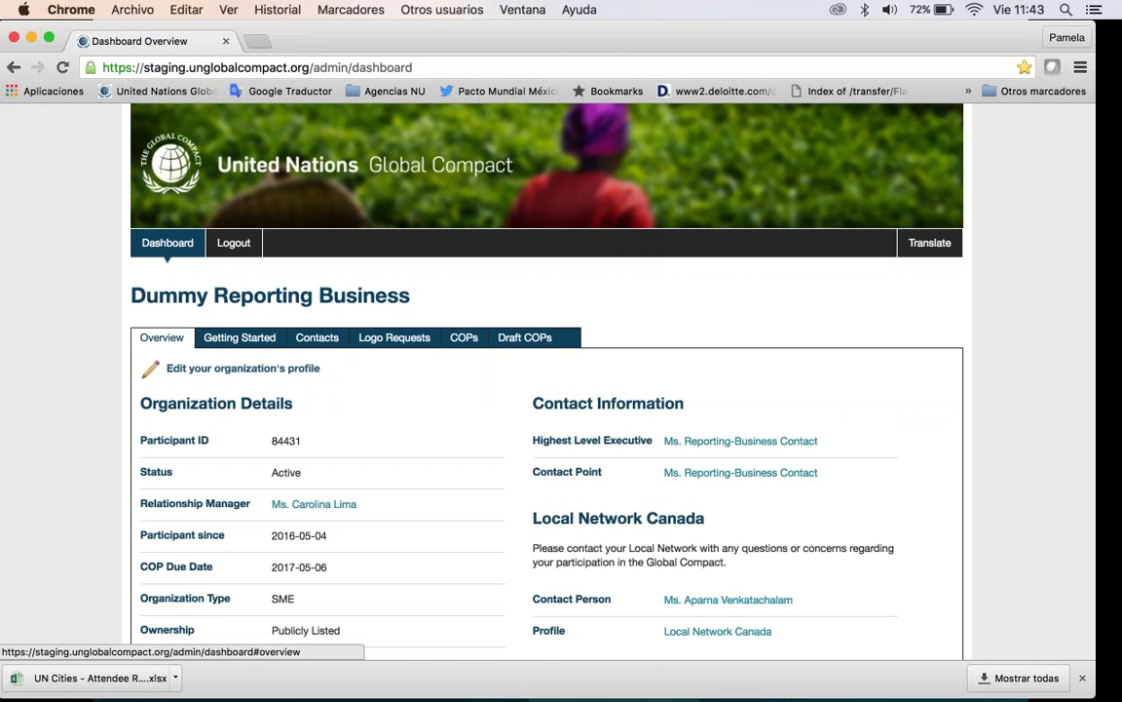
left_click(464, 337)
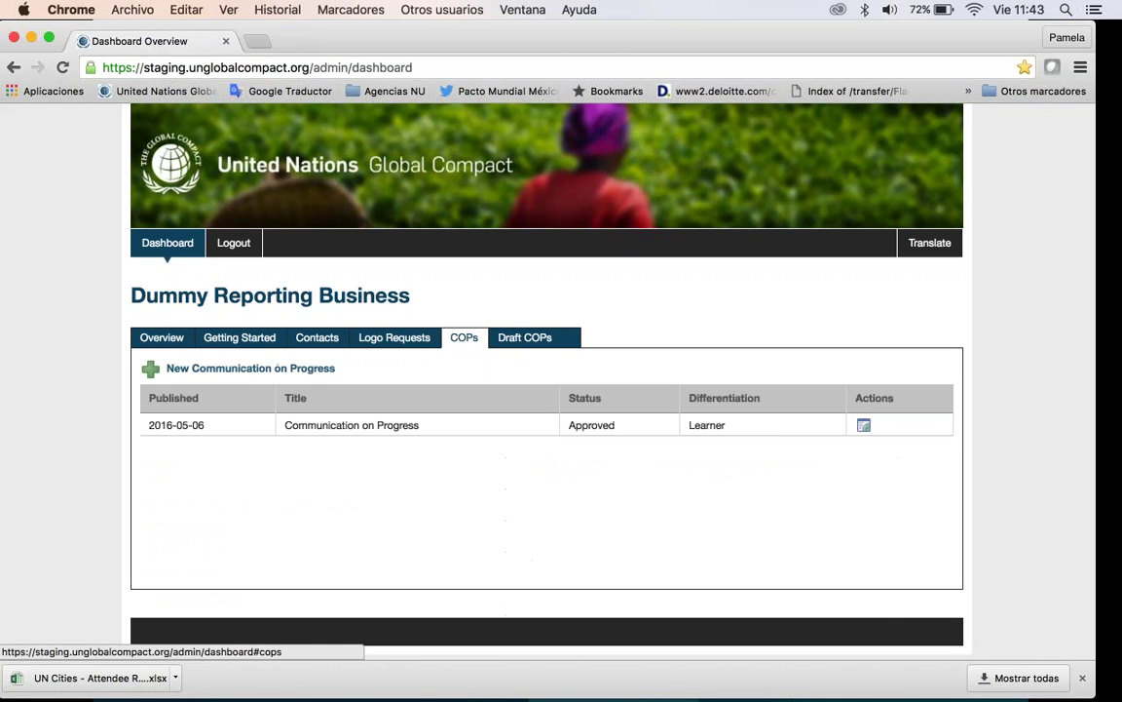
left_click(250, 369)
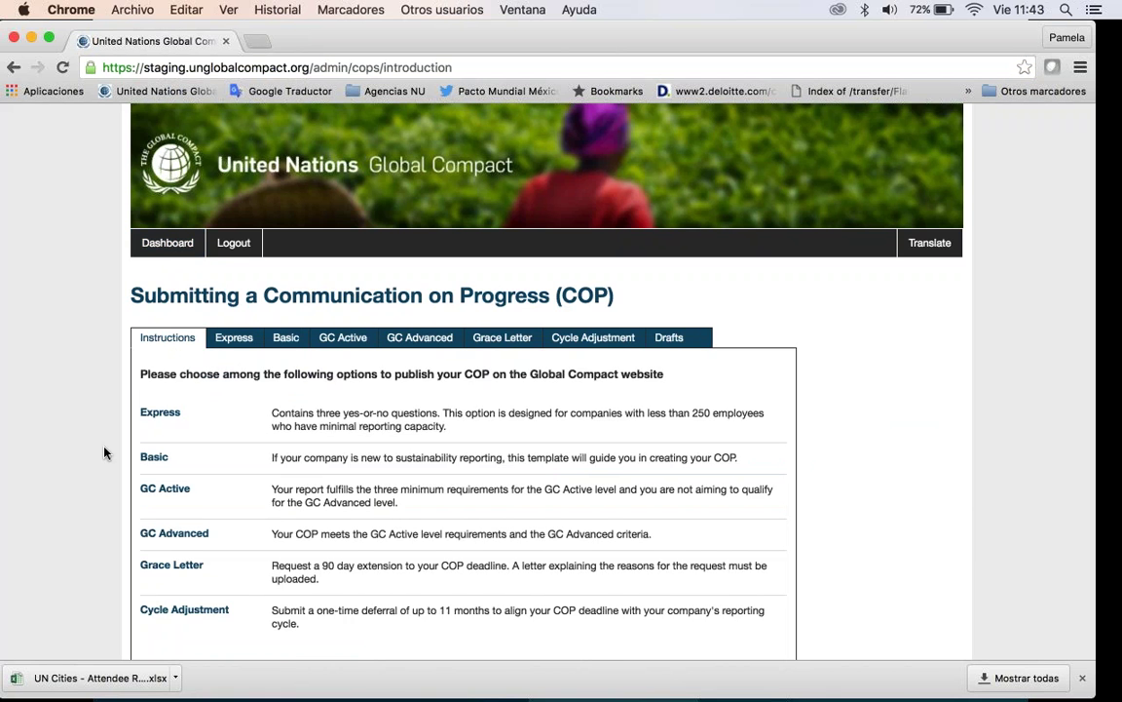
scroll(105, 452, "down", 2)
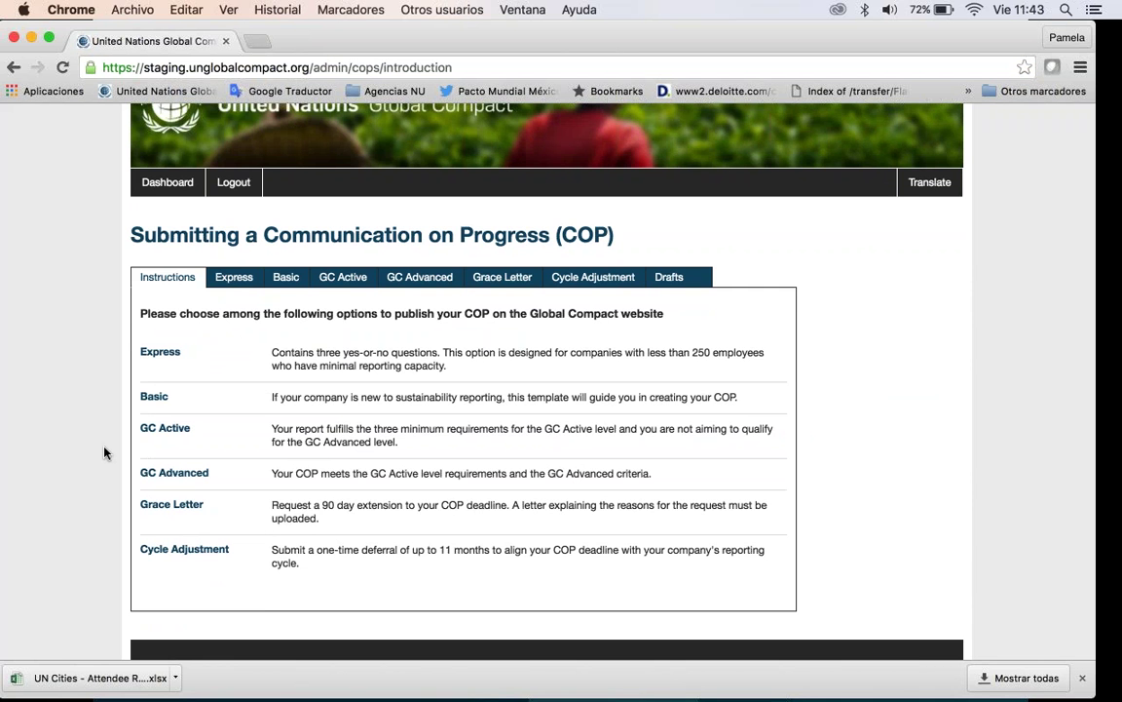
scroll(104, 452, "down", 1)
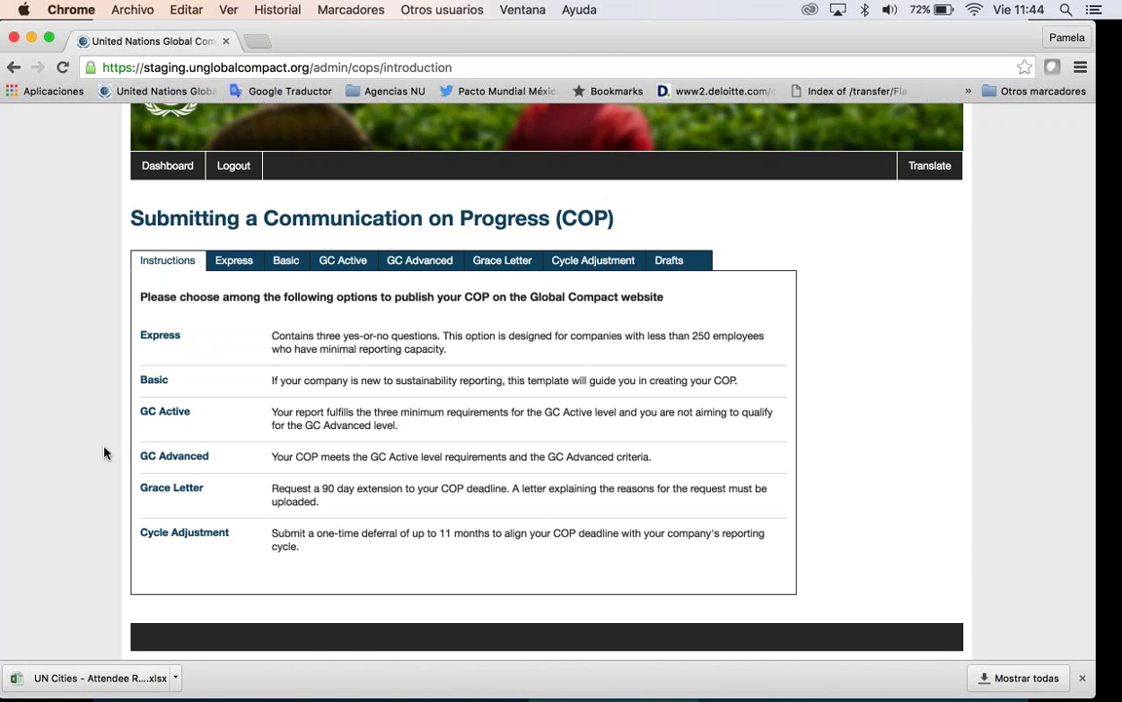
left_click(292, 261)
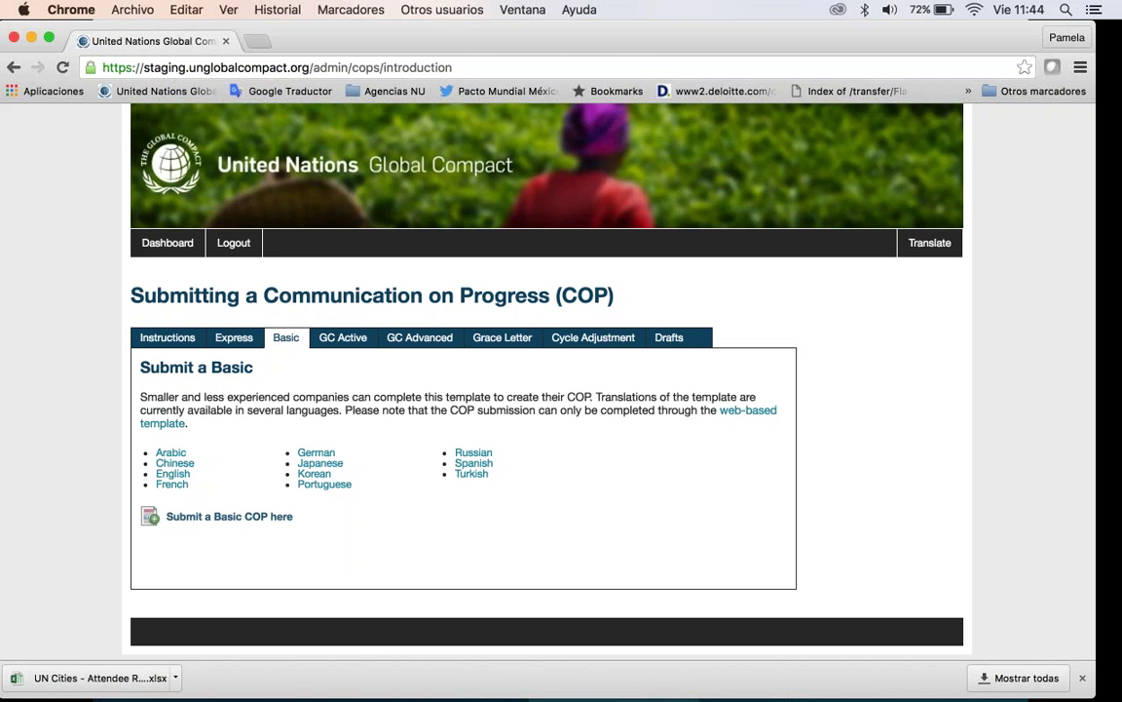
left_click(227, 524)
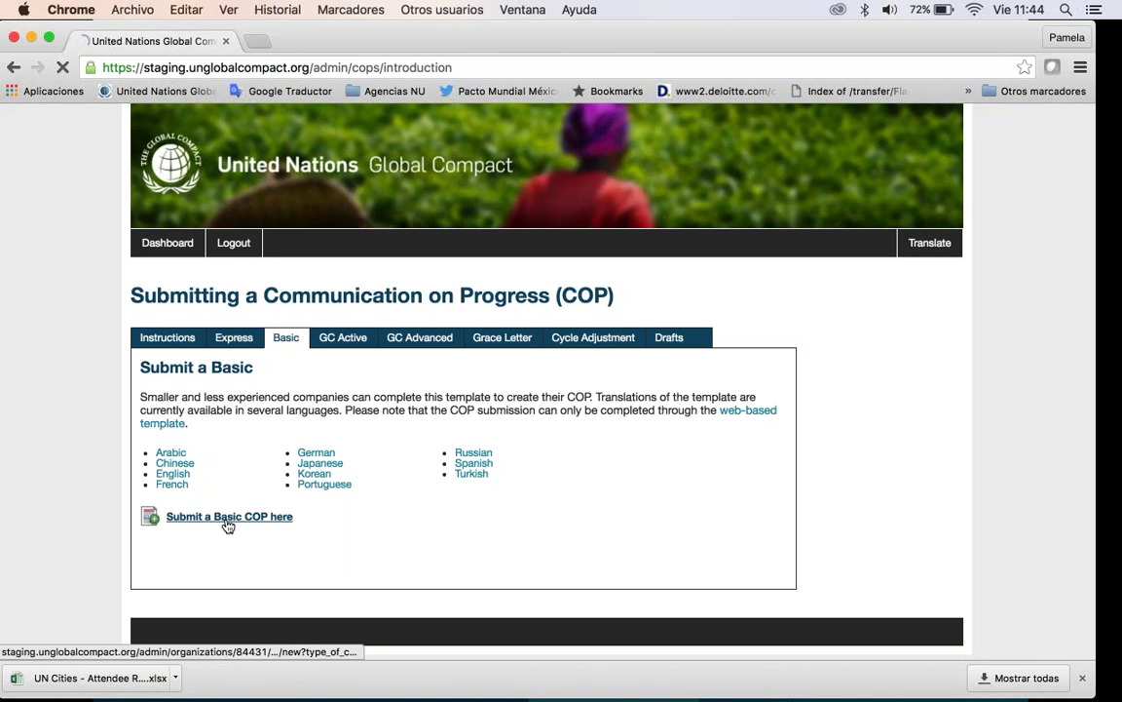